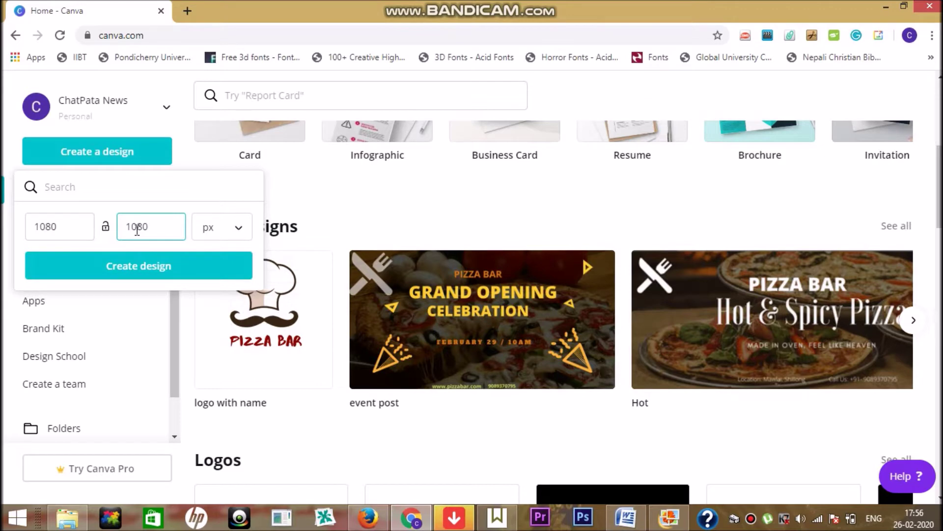
Create a blank custom design of 1080 × 1080 px and browse the suggested logo templates
{"action": "left_click", "coordinate": [139, 269]}
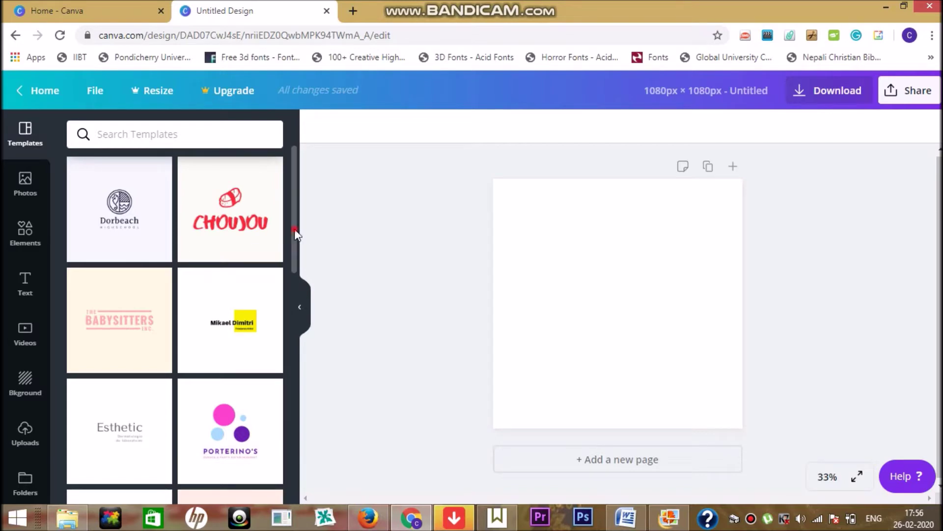
{"action": "left_click_drag", "start_coordinate": [294, 229], "coordinate": [291, 352]}
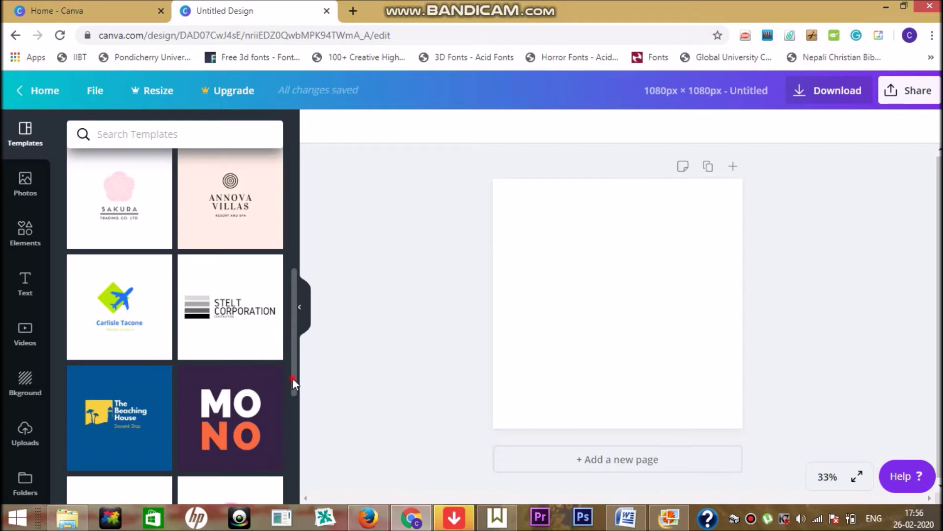
{"action": "mouse_move", "coordinate": [293, 378]}
{"action": "left_mouse_down"}
{"action": "mouse_move", "coordinate": [293, 415]}
{"action": "mouse_move", "coordinate": [290, 323]}
{"action": "left_mouse_up"}
Search the templates for "restaurant" and apply the first round Super Sogbu logo with crossed fork and spoon to the page
{"action": "left_click", "coordinate": [151, 130]}
{"action": "type", "text": "r"}
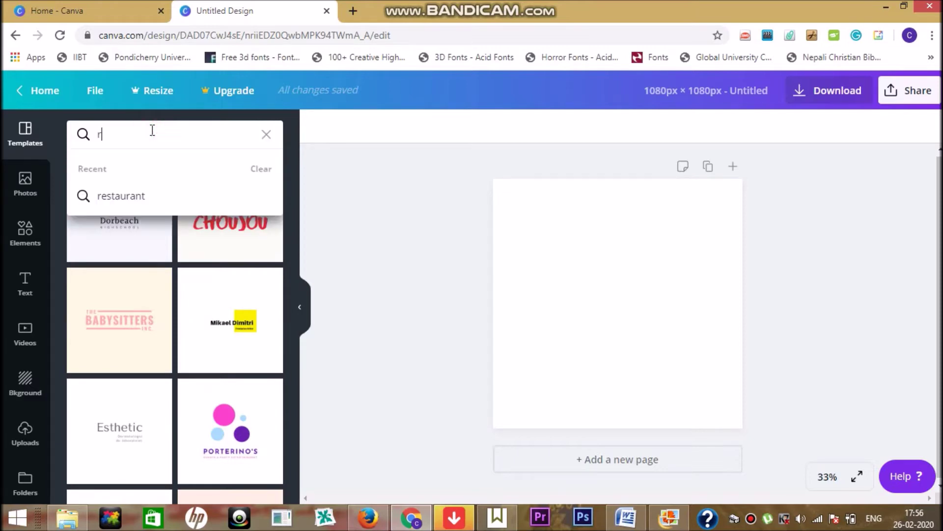
{"action": "type", "text": "restaur"}
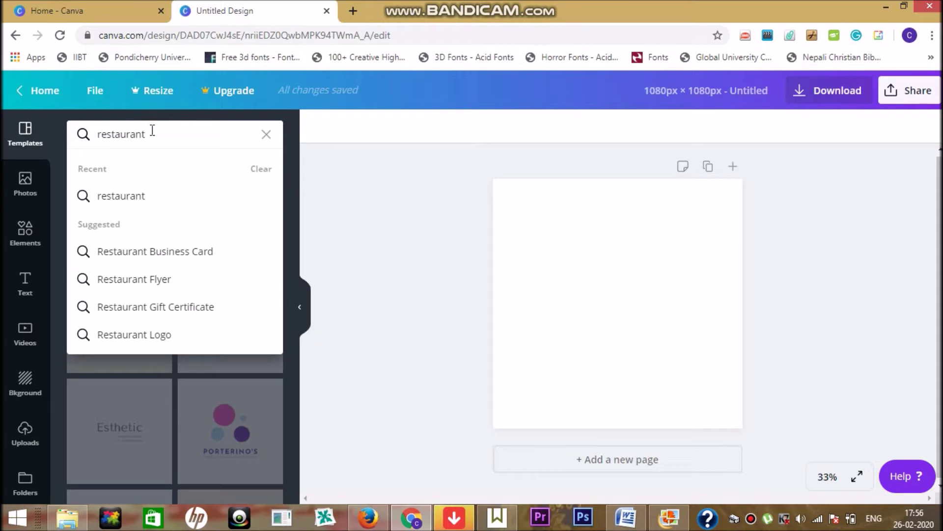
{"action": "type", "text": "ant"}
{"action": "key", "text": "Return"}
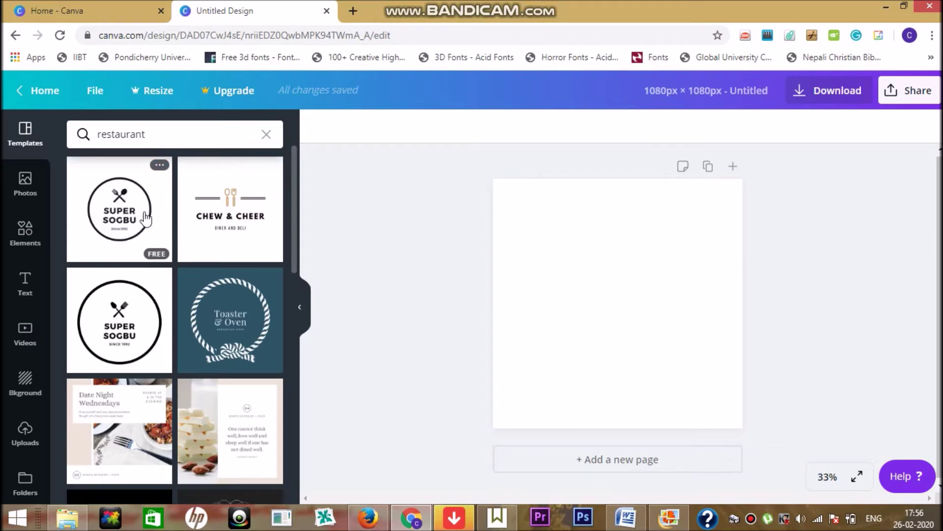
{"action": "left_click", "coordinate": [117, 218]}
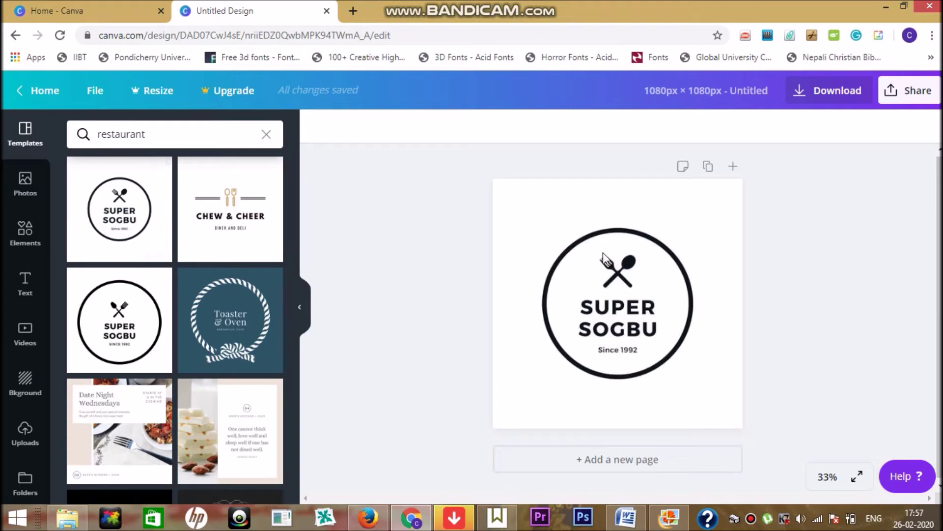
{"action": "left_click", "coordinate": [535, 271]}
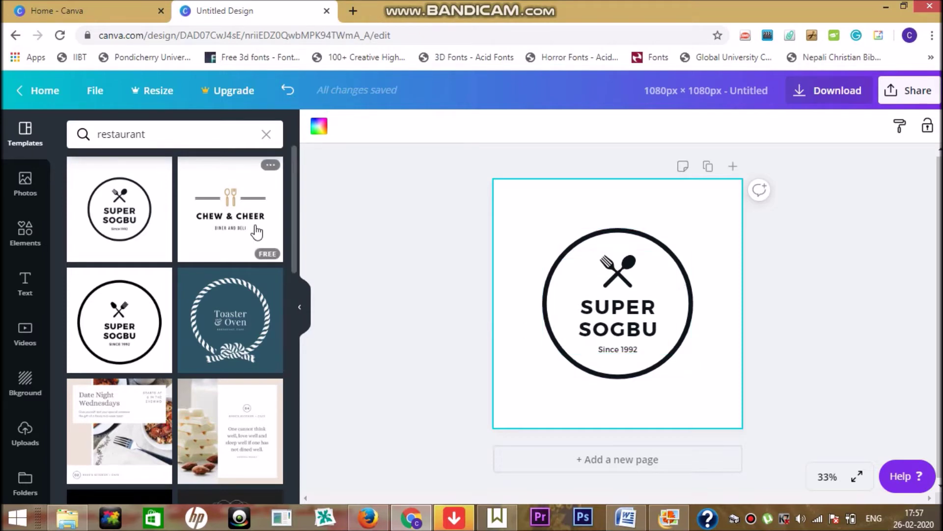
{"action": "left_click_drag", "start_coordinate": [294, 223], "coordinate": [295, 426]}
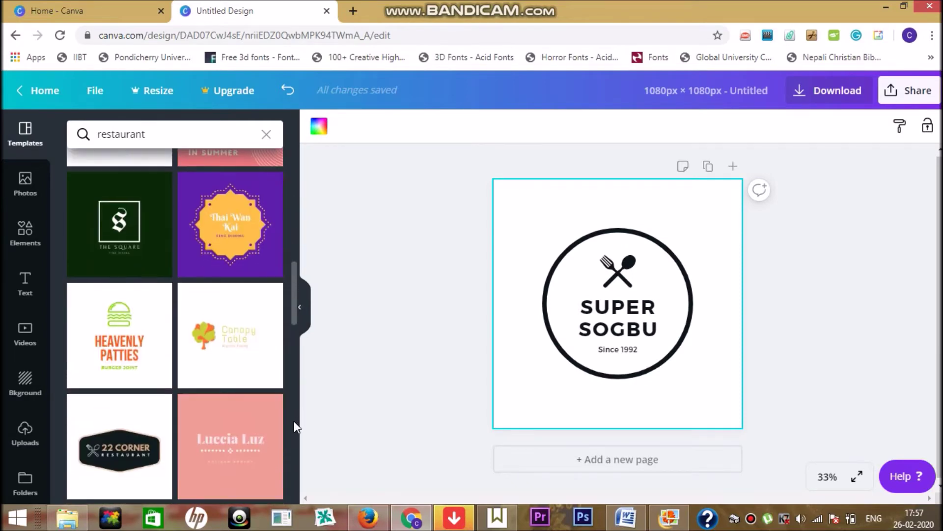
{"action": "scroll", "coordinate": [293, 425], "scroll_direction": "down", "scroll_amount": 2}
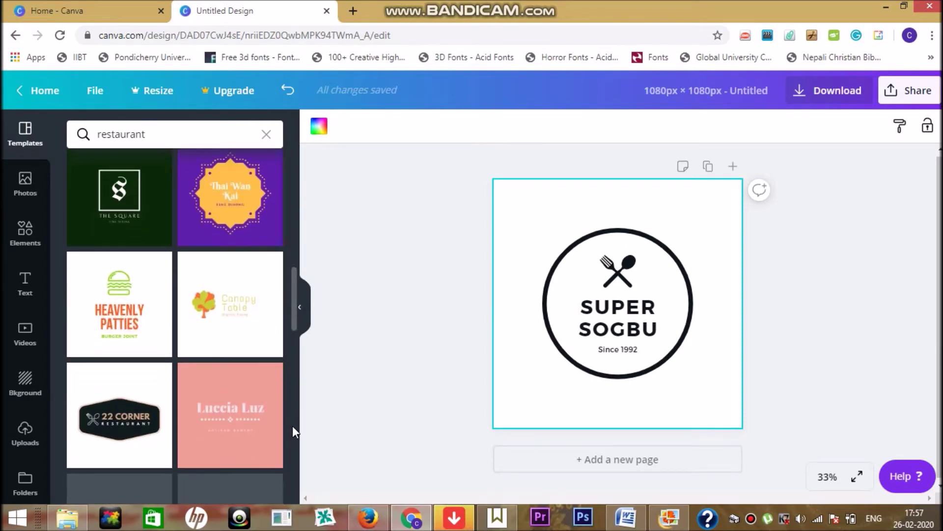
Replace the word SOGBU in the logo's name text with CHOW
{"action": "left_click", "coordinate": [616, 284]}
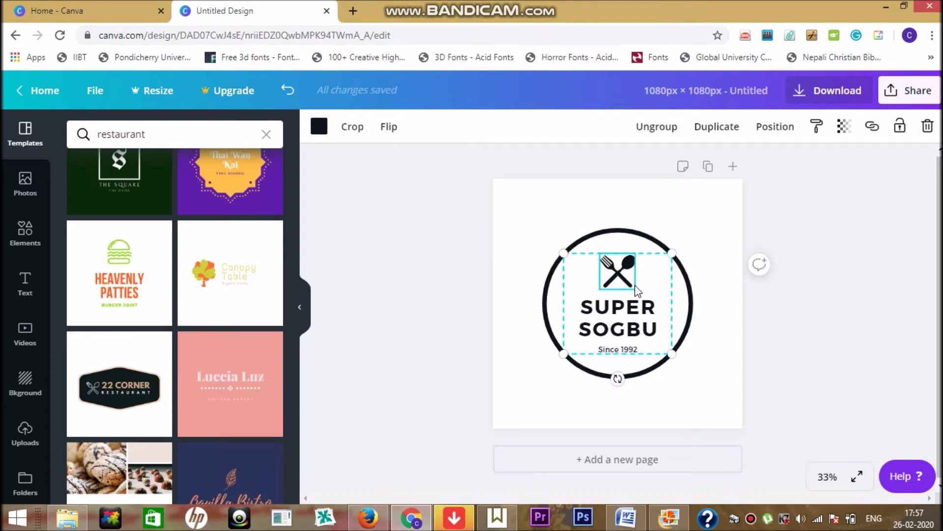
{"action": "left_click", "coordinate": [612, 323]}
{"action": "left_click", "coordinate": [611, 321]}
{"action": "left_click", "coordinate": [659, 327]}
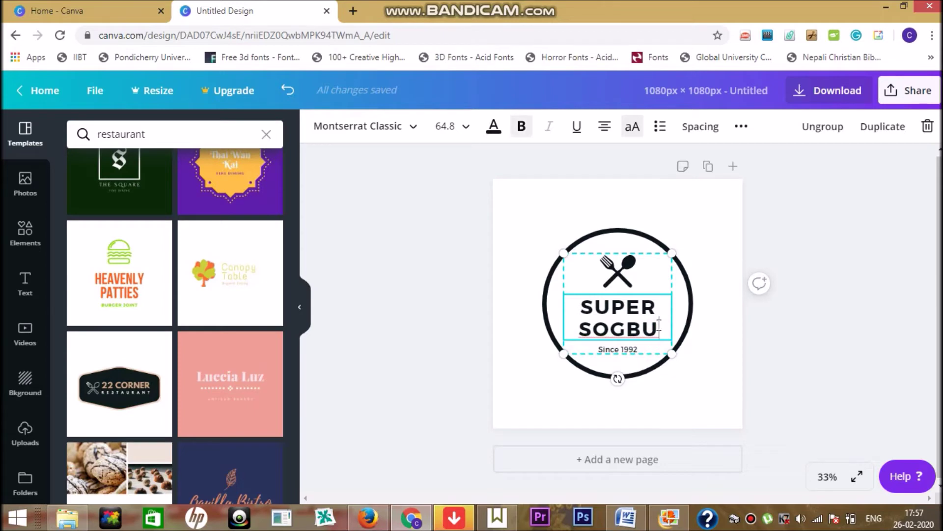
{"action": "key", "text": "BackSpace"}
{"action": "key", "text": "BackSpace"}
{"action": "key", "text": "BackSpace"}
{"action": "key", "text": "BackSpace"}
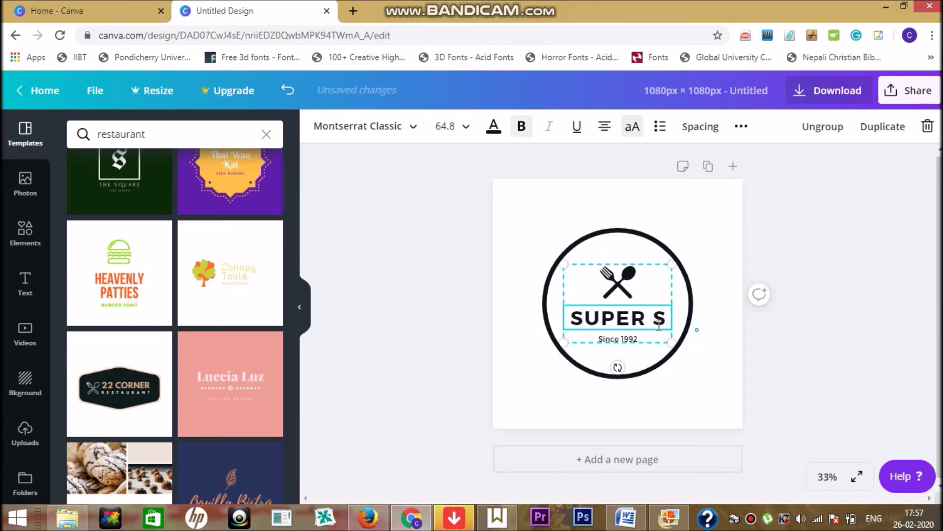
{"action": "key", "text": "BackSpace"}
{"action": "type", "text": "CHOW"}
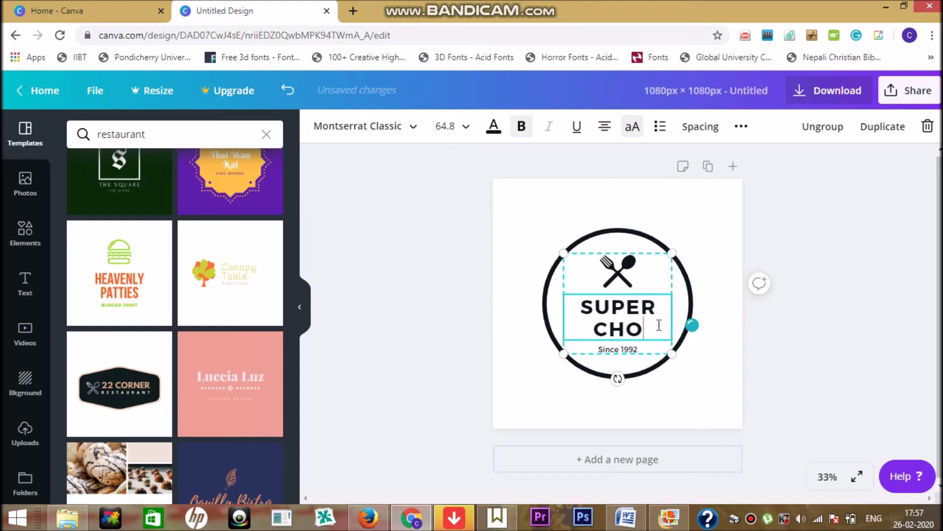
{"action": "left_click", "coordinate": [698, 317]}
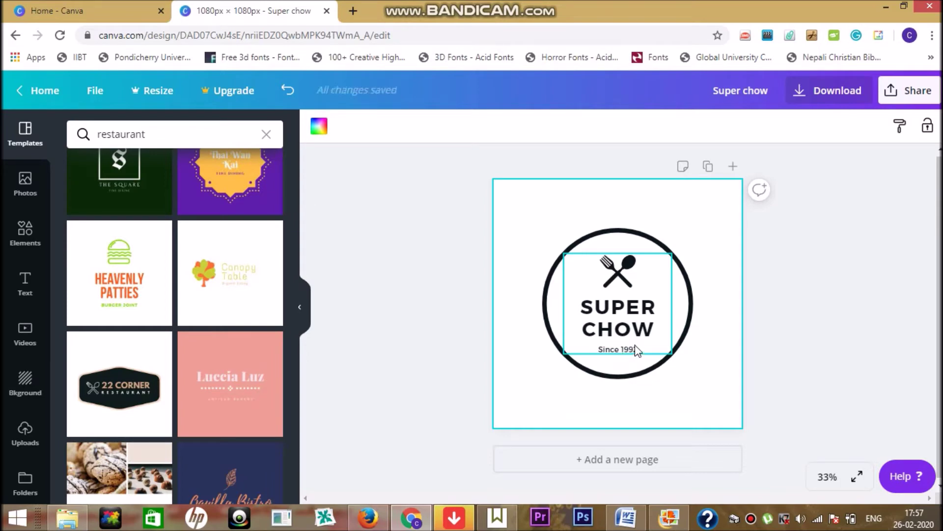
Scale the black ring around the logo down slightly and try out its rotation
{"action": "left_click", "coordinate": [544, 303]}
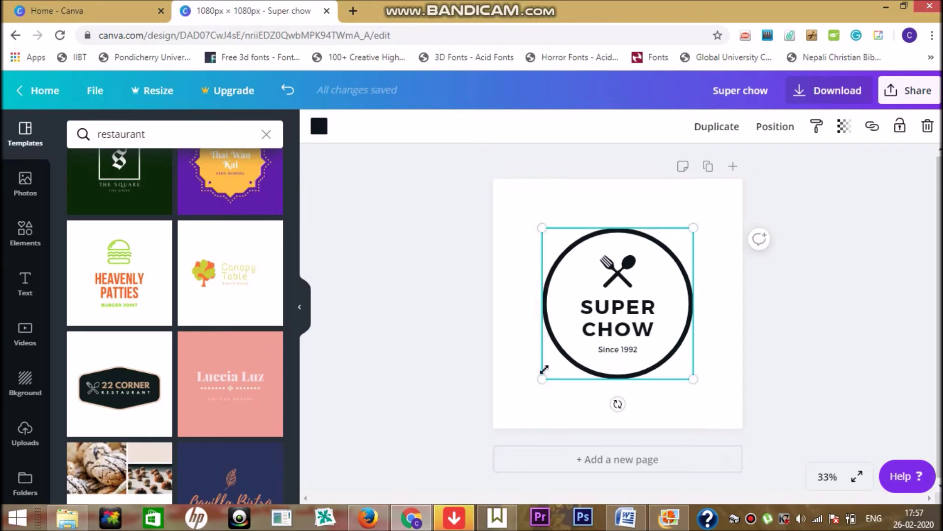
{"action": "mouse_move", "coordinate": [541, 380]}
{"action": "left_mouse_down"}
{"action": "mouse_move", "coordinate": [518, 400]}
{"action": "mouse_move", "coordinate": [552, 374]}
{"action": "mouse_move", "coordinate": [547, 381]}
{"action": "left_mouse_up"}
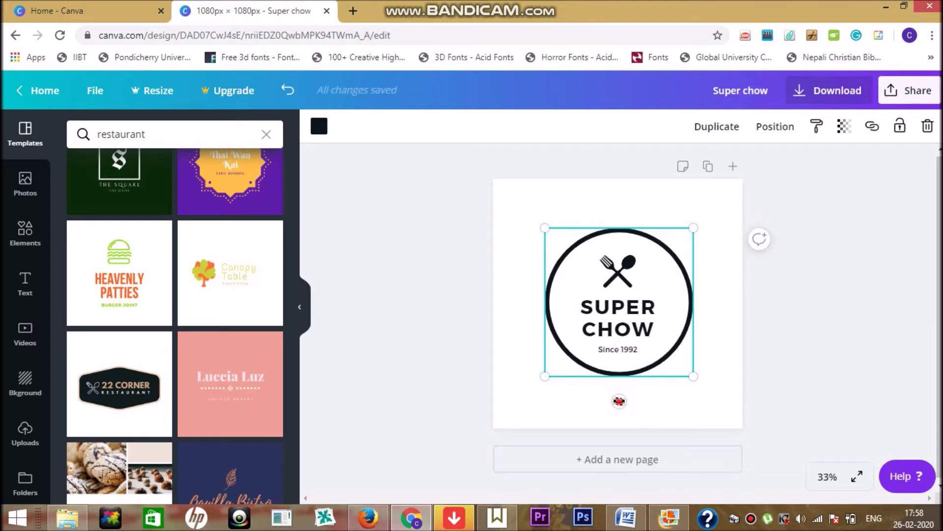
{"action": "left_click_drag", "start_coordinate": [619, 401], "coordinate": [656, 392]}
{"action": "left_click", "coordinate": [534, 393]}
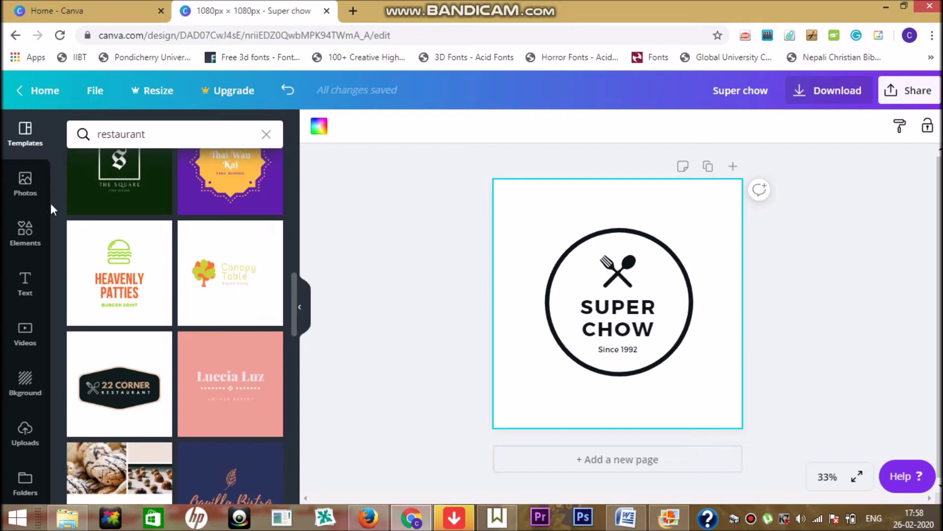
Search the photo library for "chow" and look through the photos
{"action": "left_click", "coordinate": [21, 191]}
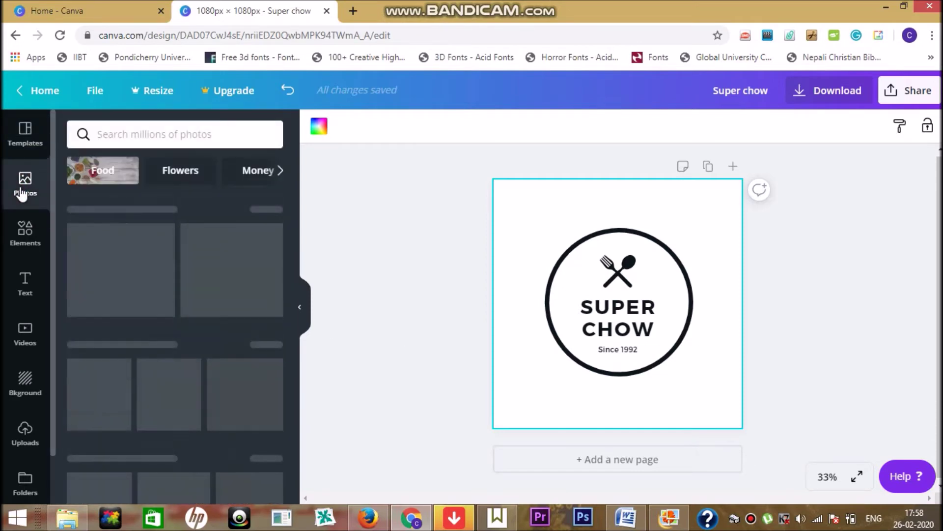
{"action": "left_click", "coordinate": [191, 133]}
{"action": "type", "text": "chow"}
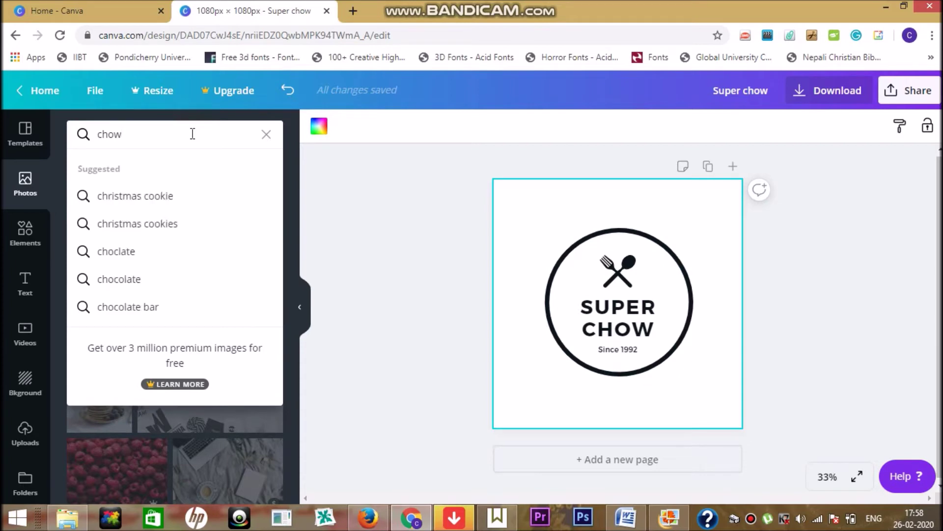
{"action": "key", "text": "Return"}
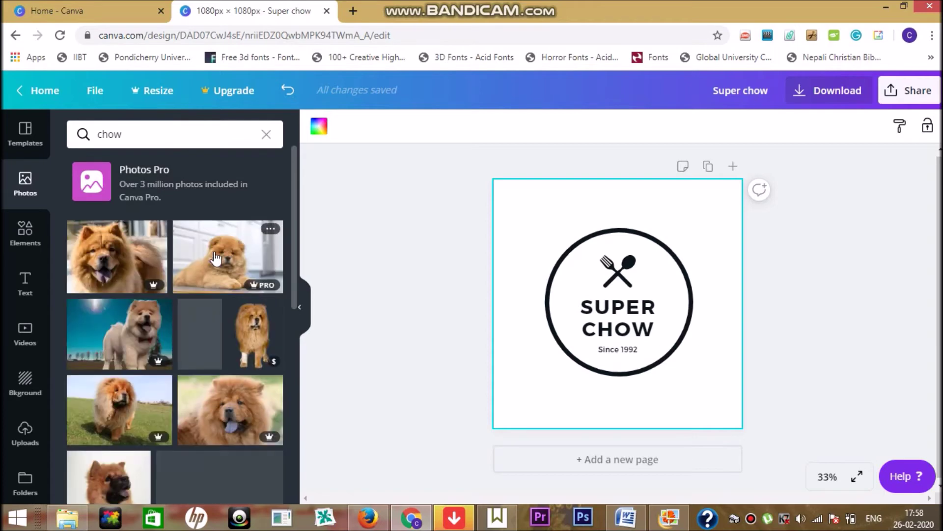
{"action": "left_click_drag", "start_coordinate": [293, 255], "coordinate": [284, 394]}
{"action": "scroll", "coordinate": [284, 394], "scroll_direction": "down", "scroll_amount": 5}
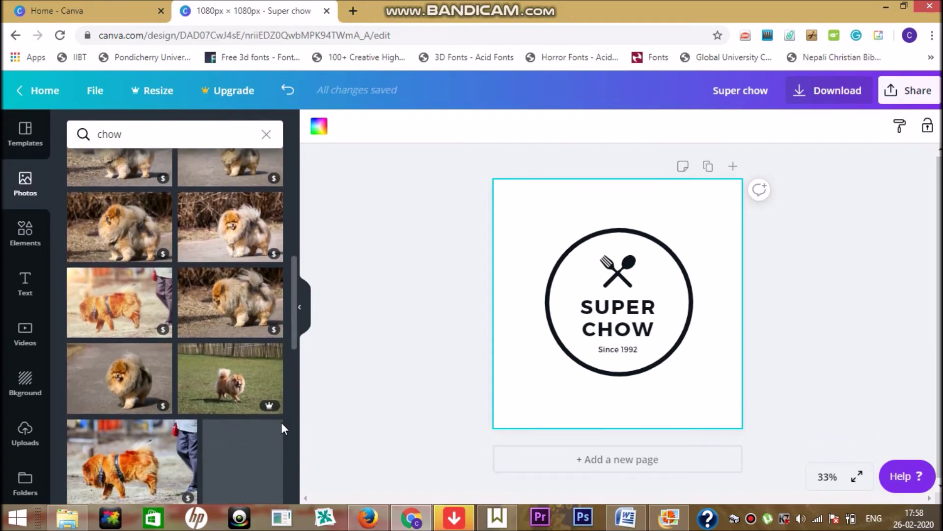
{"action": "scroll", "coordinate": [285, 435], "scroll_direction": "up", "scroll_amount": 10}
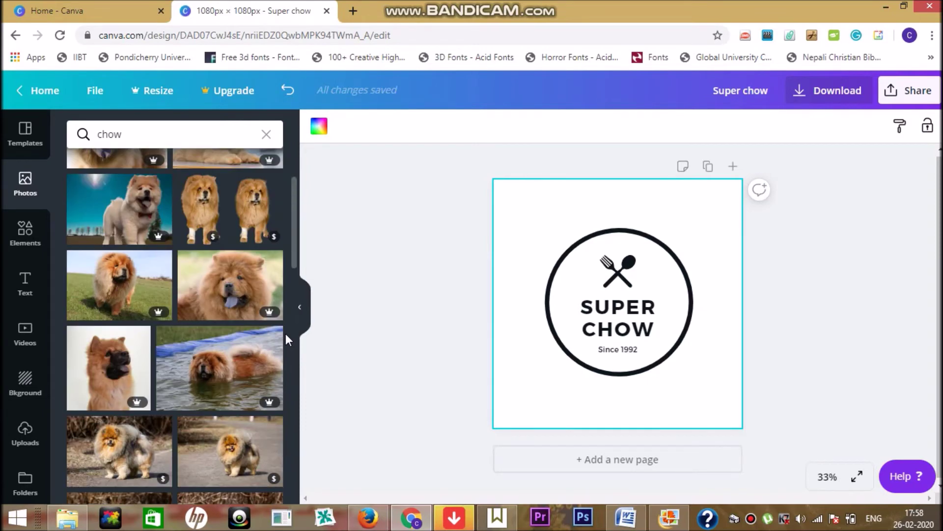
Change the photo search to "chicken chow" and look through the photos
{"action": "left_click", "coordinate": [95, 136]}
{"action": "type", "text": "hick"}
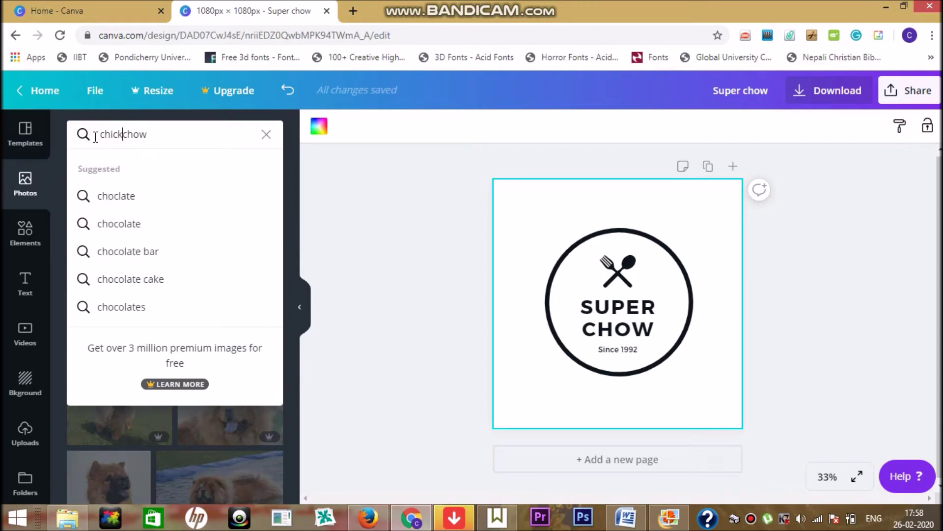
{"action": "type", "text": "en"}
{"action": "key", "text": "Return"}
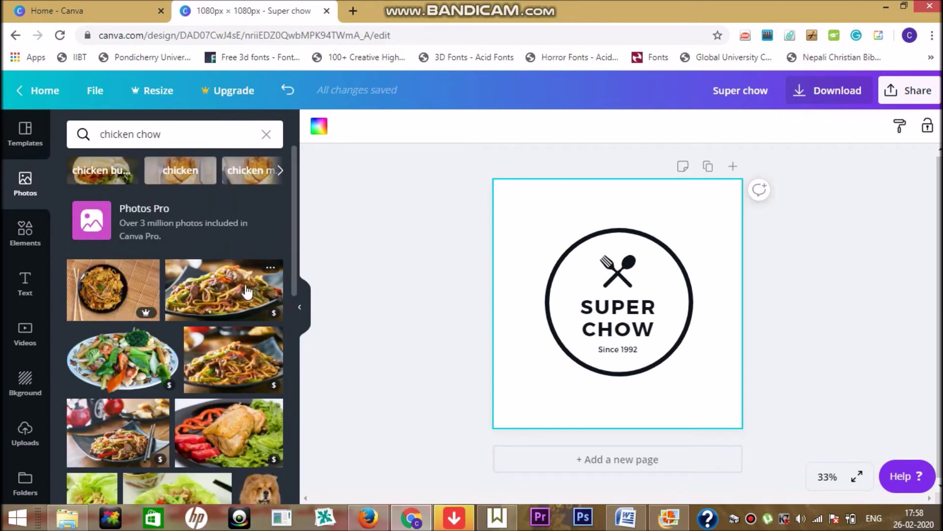
{"action": "left_click_drag", "start_coordinate": [292, 287], "coordinate": [293, 530]}
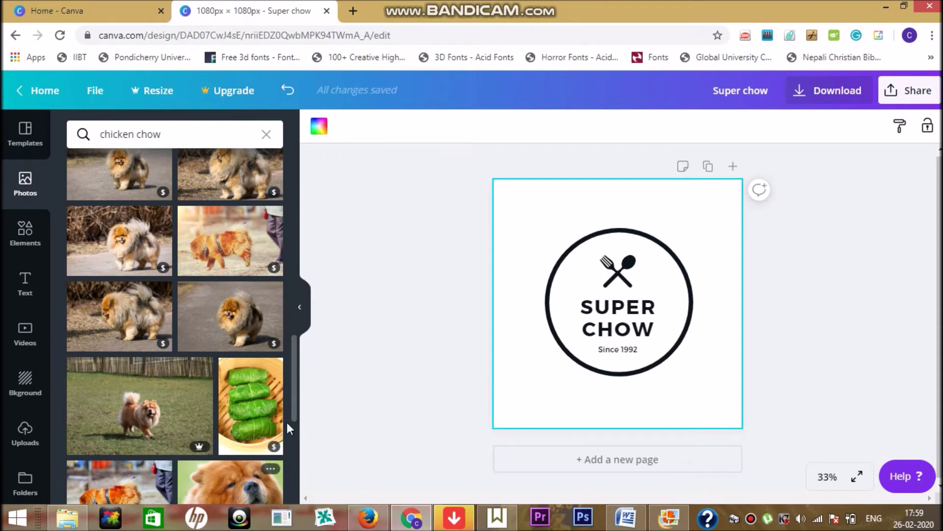
{"action": "left_click_drag", "start_coordinate": [293, 411], "coordinate": [293, 245]}
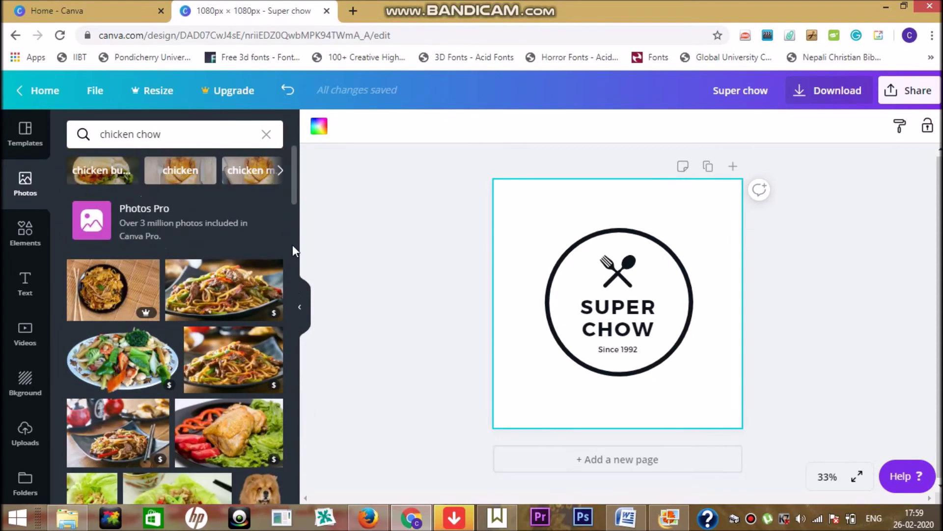
Clear the photo search text and search for "hot dog" instead
{"action": "left_click", "coordinate": [167, 133]}
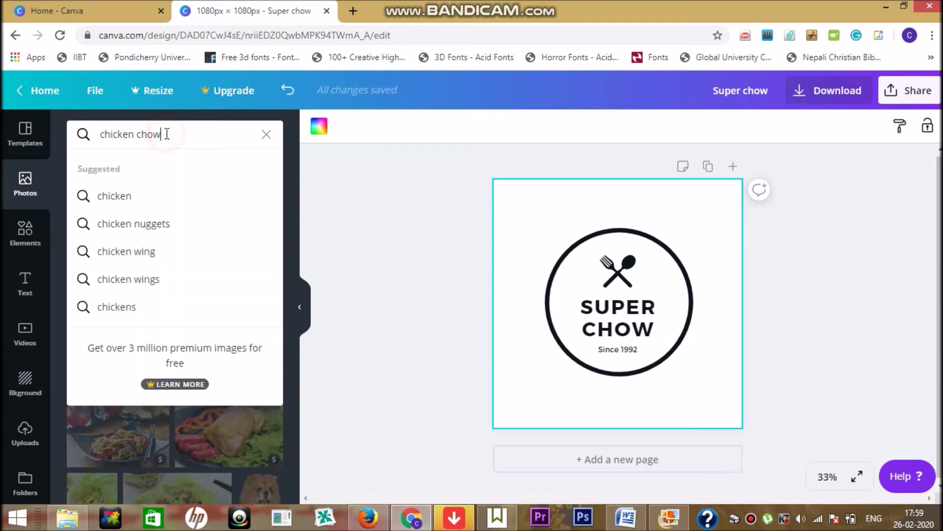
{"action": "key", "text": "BackSpace"}
{"action": "key", "text": "BackSpace"}
{"action": "key", "text": "BackSpace"}
{"action": "key", "text": "BackSpace"}
{"action": "key", "text": "BackSpace"}
{"action": "key", "text": "BackSpace"}
{"action": "key", "text": "BackSpace"}
{"action": "key", "text": "BackSpace"}
{"action": "key", "text": "BackSpace"}
{"action": "key", "text": "BackSpace"}
{"action": "key", "text": "BackSpace"}
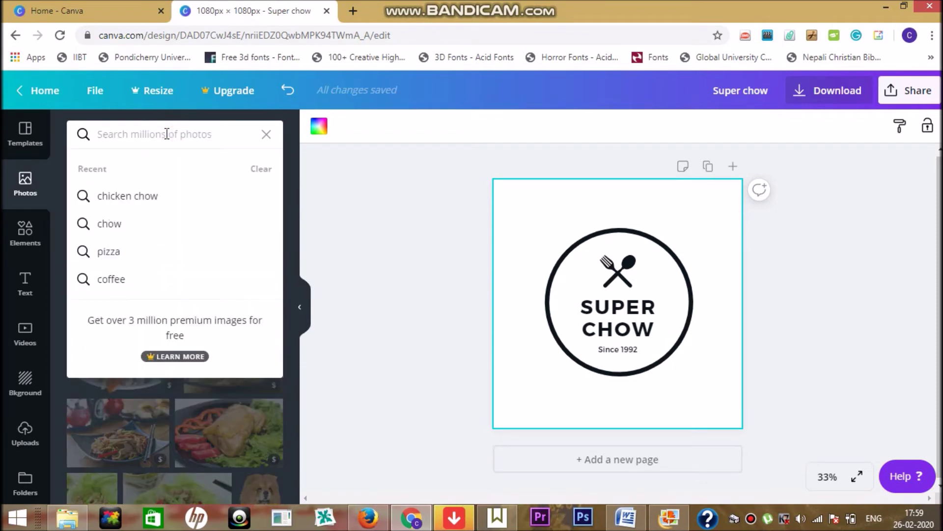
{"action": "type", "text": "hot"}
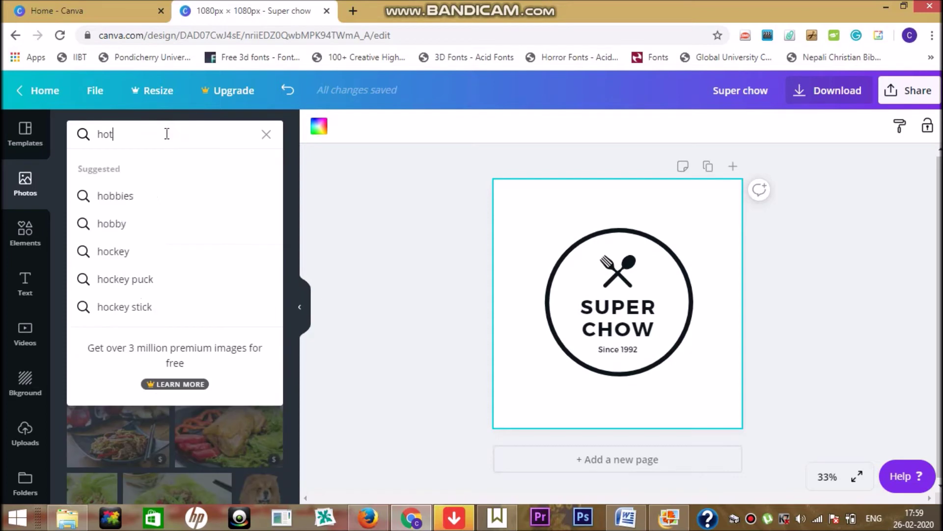
{"action": "type", "text": " dog"}
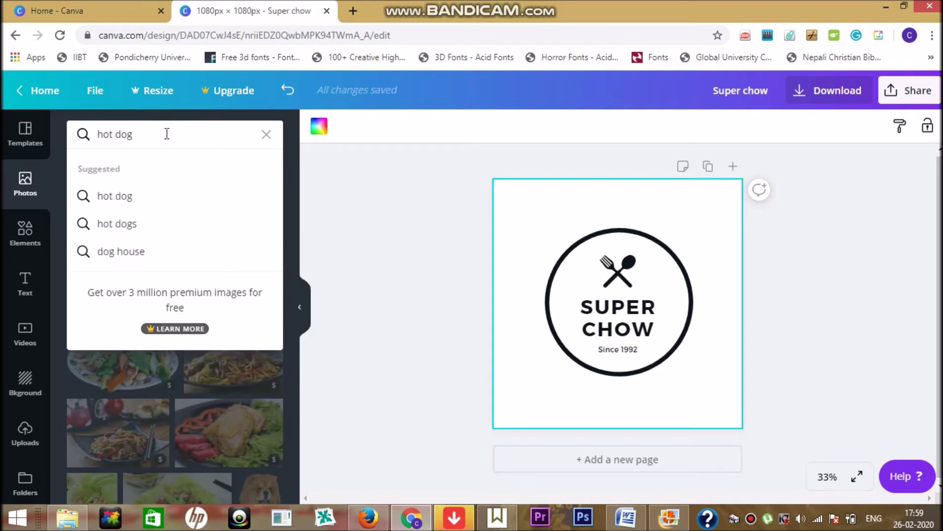
{"action": "left_click", "coordinate": [141, 195]}
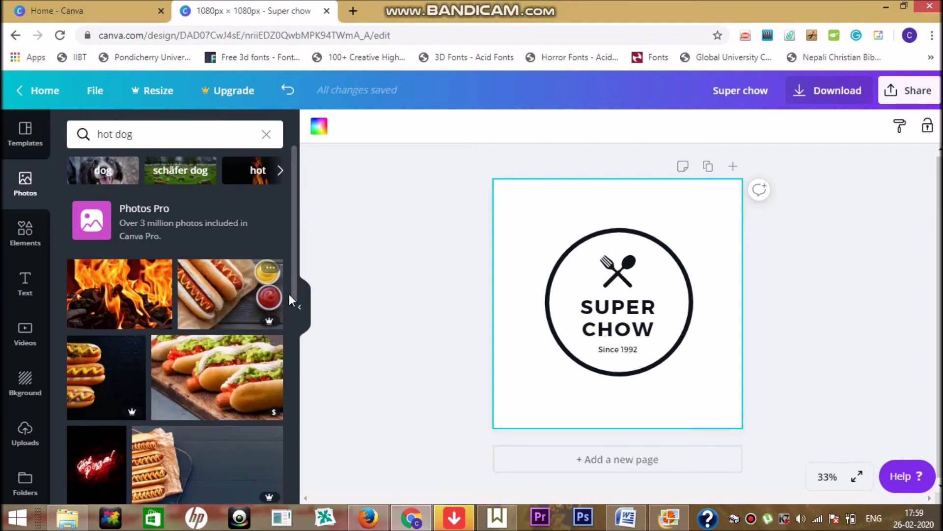
Place the Super Dog sign photo with the Ferris wheel on the page as its full background
{"action": "scroll", "coordinate": [291, 300], "scroll_direction": "down", "scroll_amount": 2}
{"action": "left_click_drag", "start_coordinate": [291, 303], "coordinate": [290, 447]}
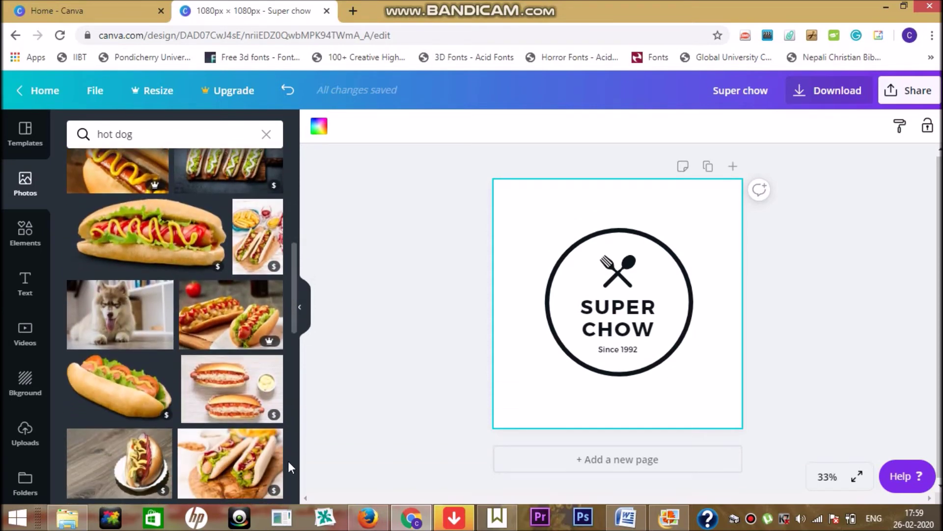
{"action": "scroll", "coordinate": [289, 456], "scroll_direction": "down", "scroll_amount": 4}
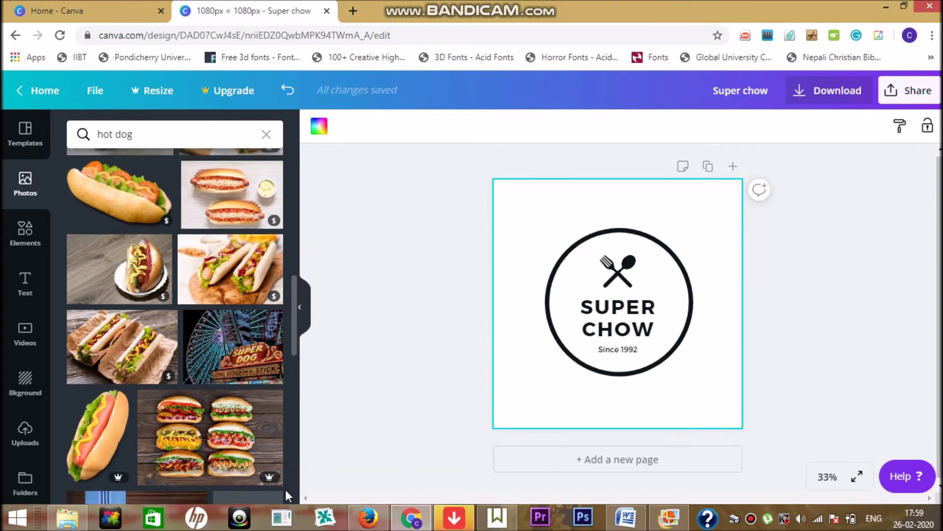
{"action": "scroll", "coordinate": [285, 489], "scroll_direction": "down", "scroll_amount": 1}
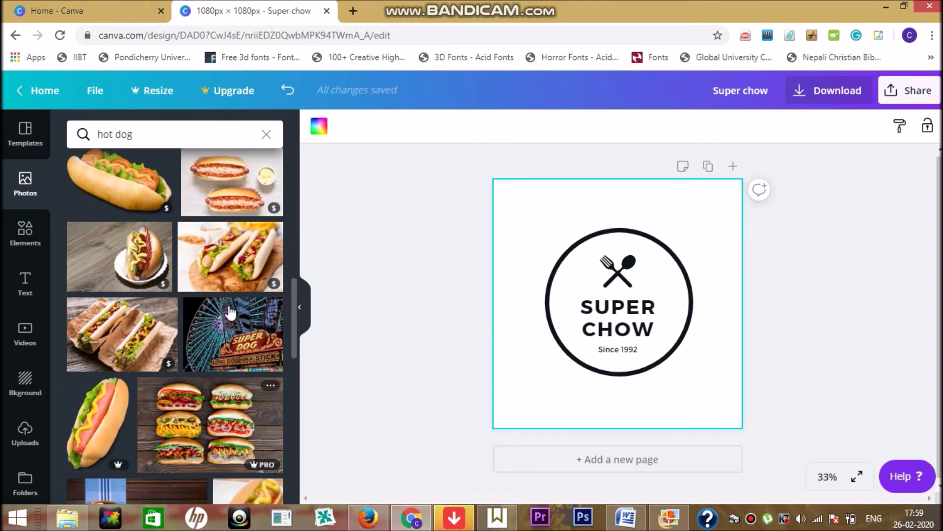
{"action": "left_click_drag", "start_coordinate": [233, 334], "coordinate": [505, 249]}
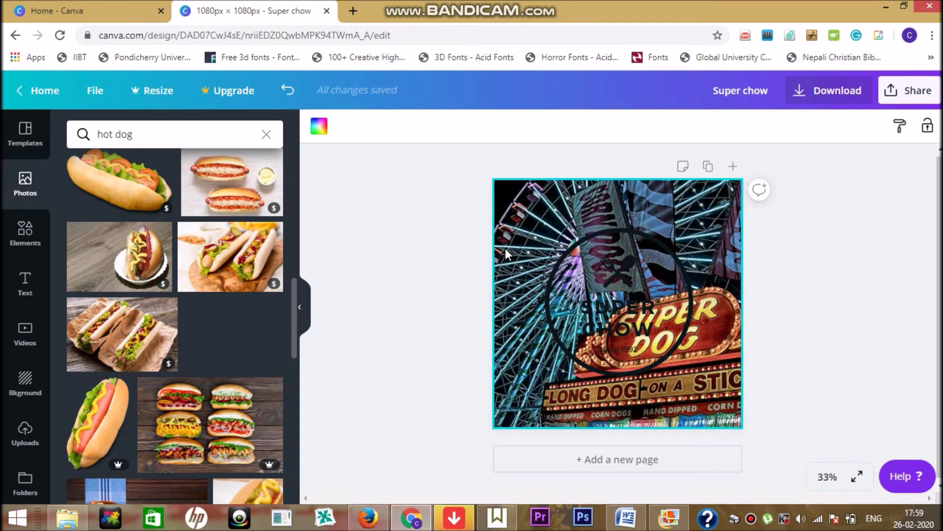
Set the transparency of the Super Dog background photo to 48
{"action": "left_click", "coordinate": [397, 281]}
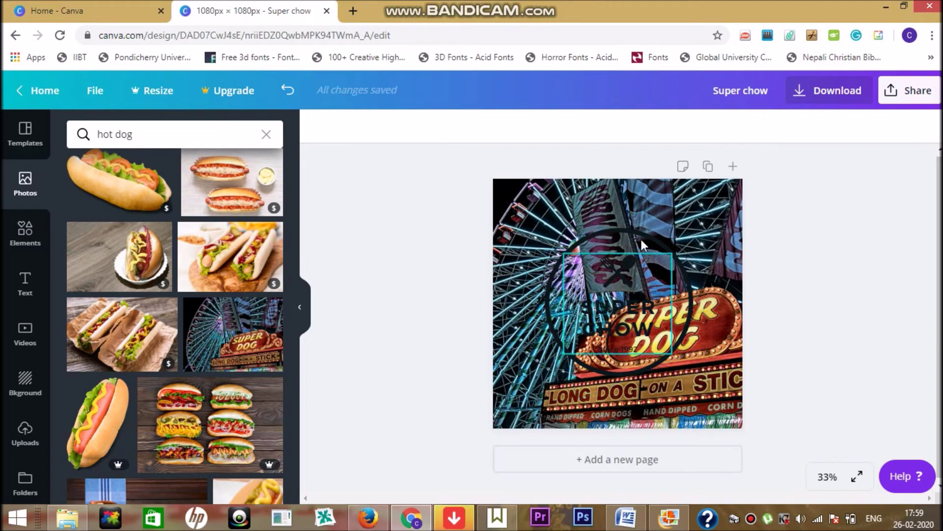
{"action": "left_click", "coordinate": [698, 225]}
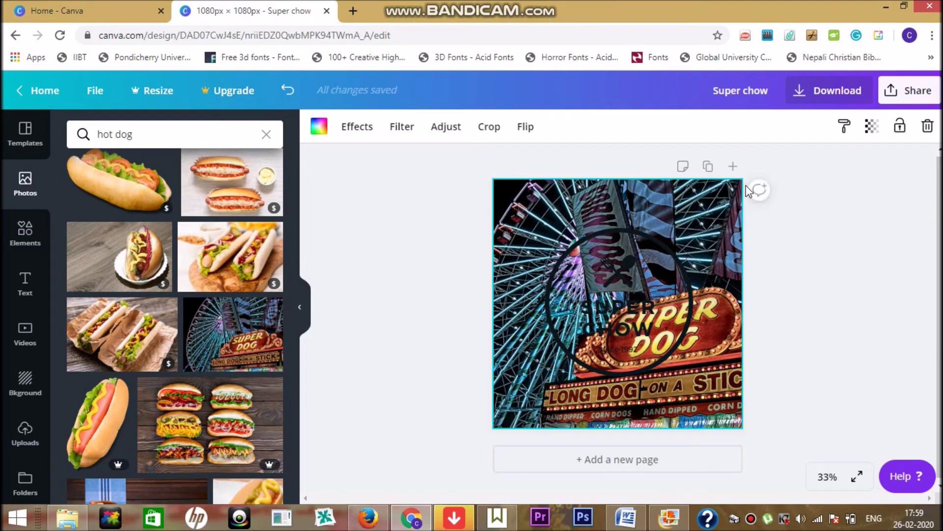
{"action": "left_click", "coordinate": [875, 128]}
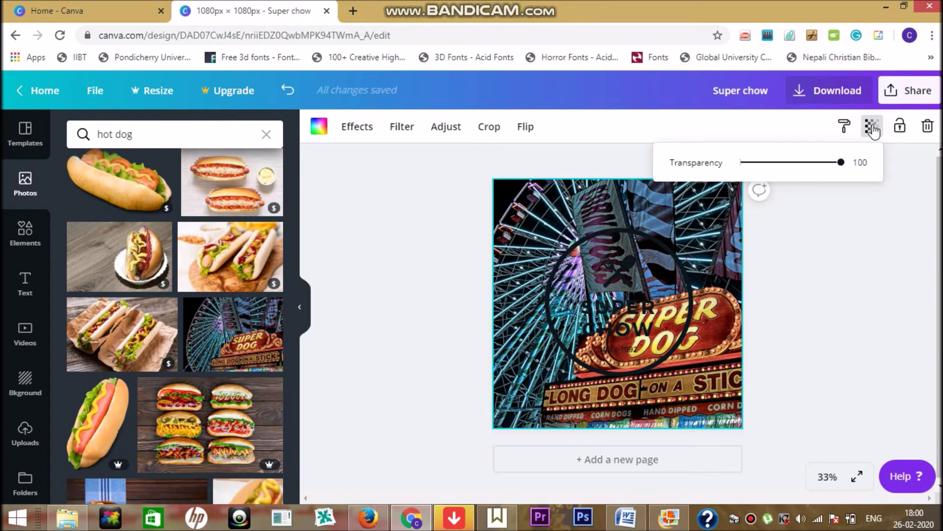
{"action": "left_click_drag", "start_coordinate": [840, 163], "coordinate": [790, 175]}
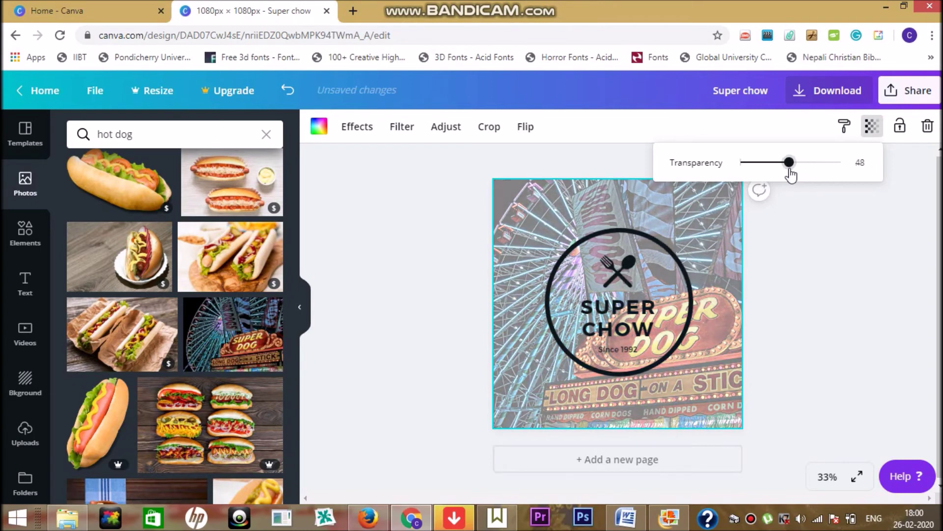
{"action": "left_click", "coordinate": [808, 241]}
{"action": "left_click", "coordinate": [808, 252]}
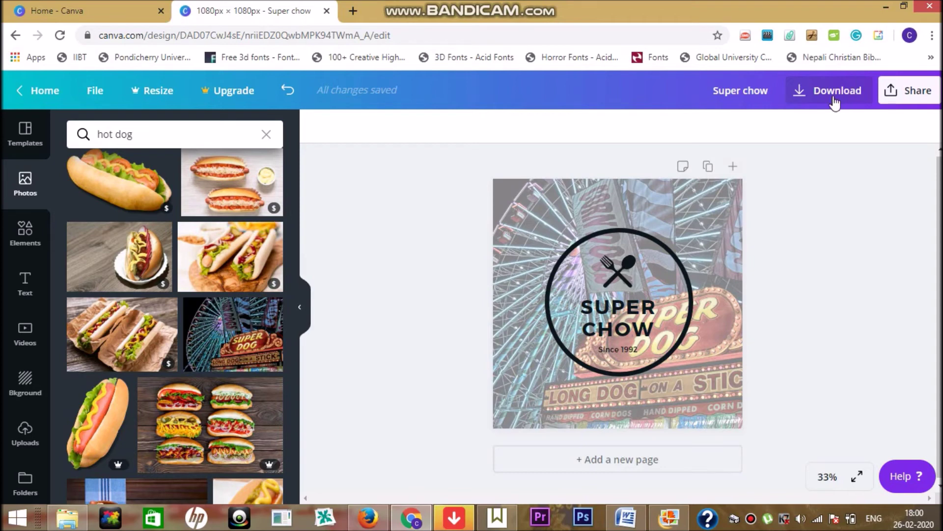
Recolor the circular ring around the logo to the bright red default color
{"action": "left_click", "coordinate": [657, 244]}
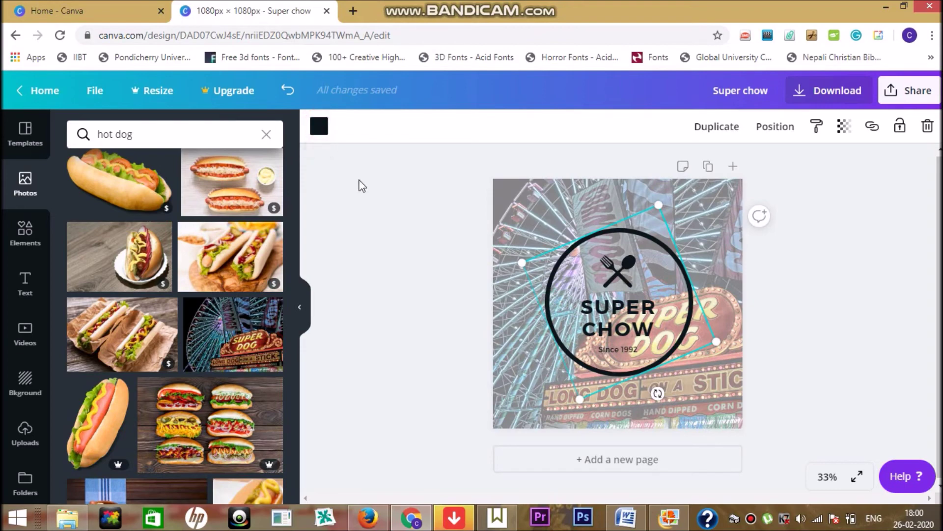
{"action": "left_click", "coordinate": [319, 125]}
{"action": "left_click", "coordinate": [319, 126]}
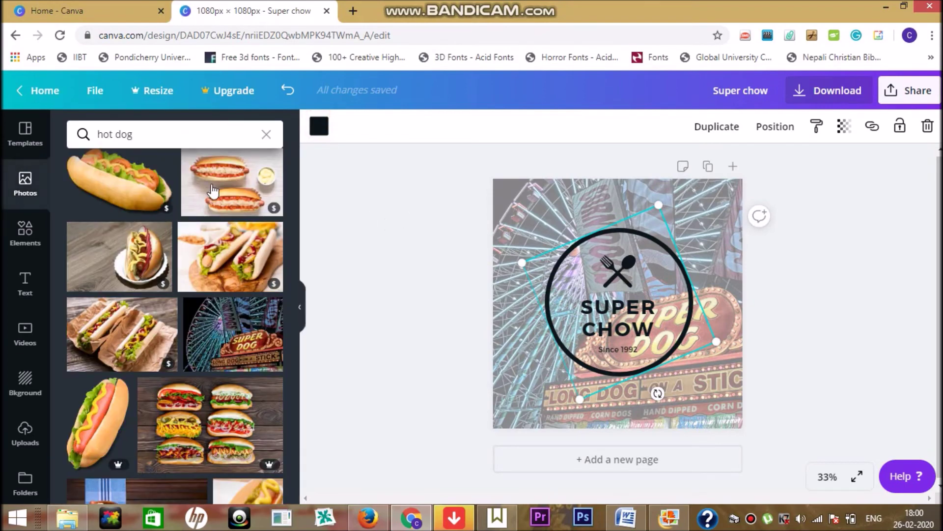
{"action": "left_click", "coordinate": [319, 126]}
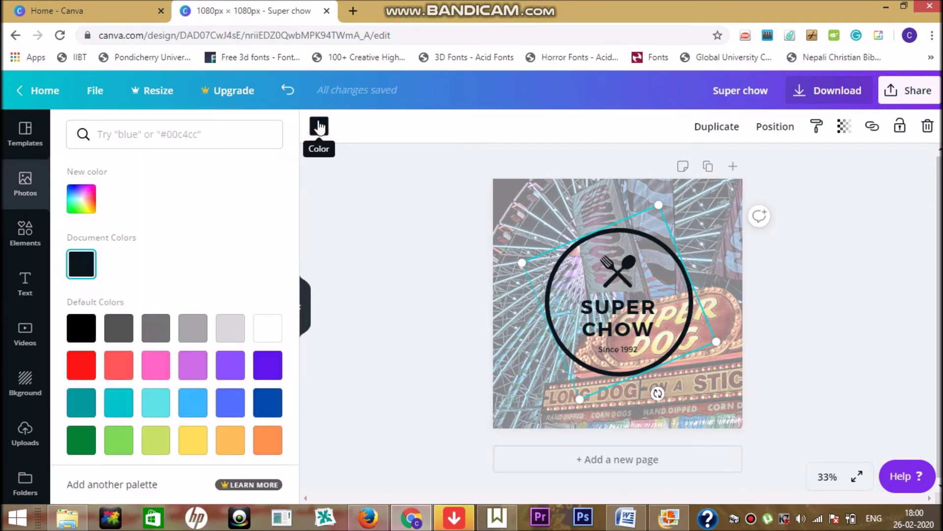
{"action": "left_click", "coordinate": [81, 365]}
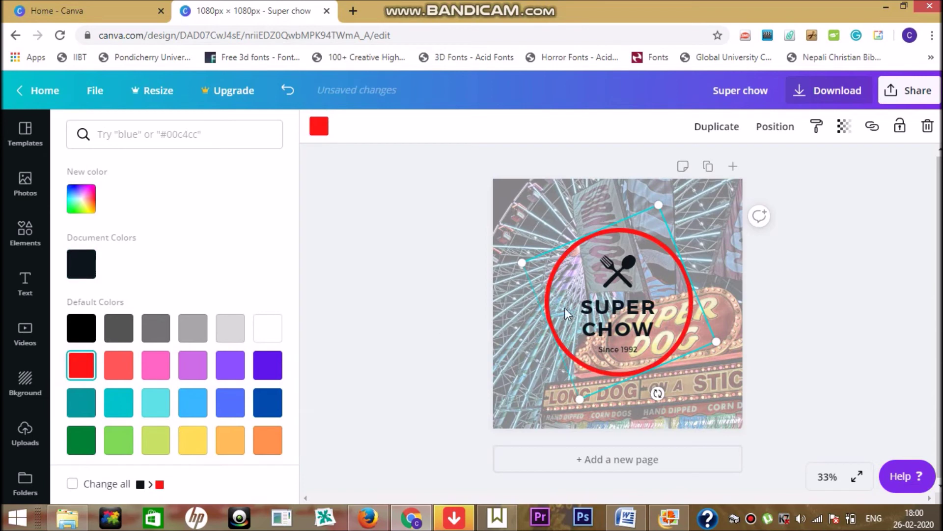
Change the color of the SUPER CHOW text to the dark blue default color
{"action": "left_click", "coordinate": [623, 315]}
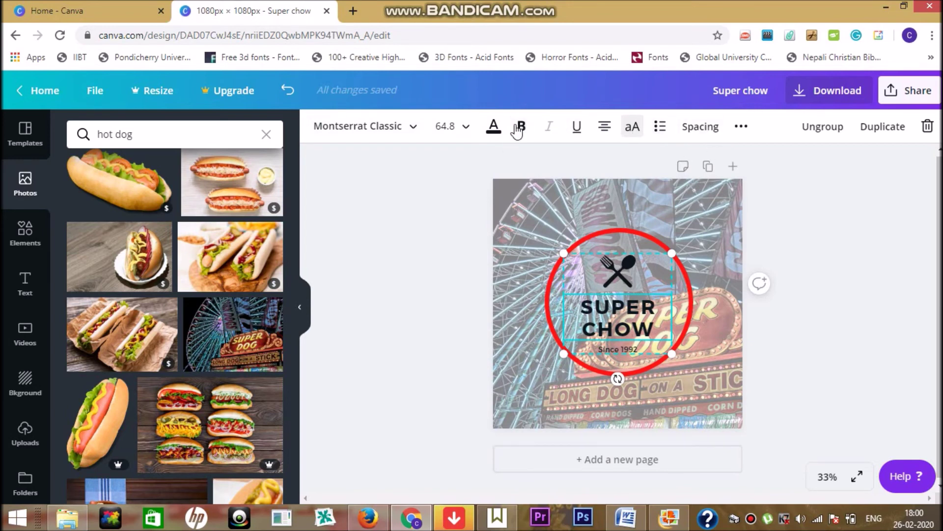
{"action": "left_click", "coordinate": [493, 127]}
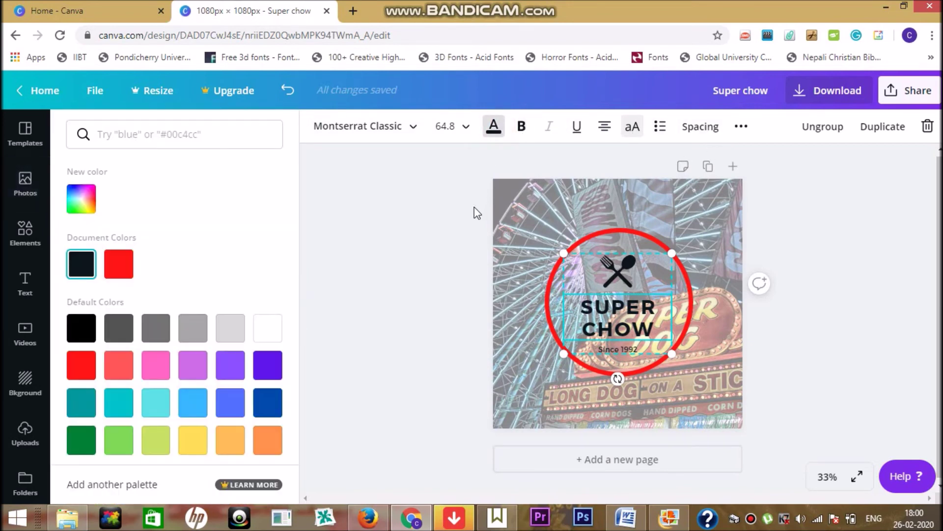
{"action": "left_click", "coordinate": [272, 406]}
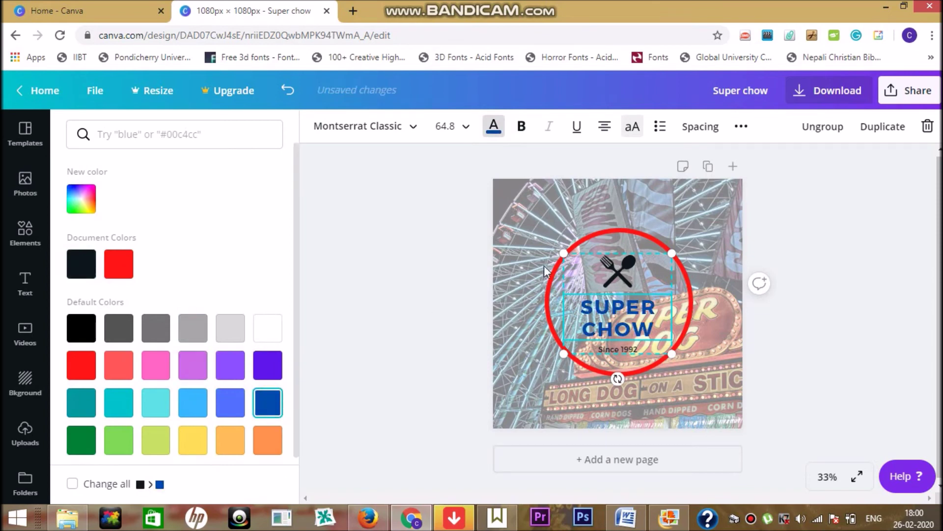
Recolor the crossed fork and spoon icon to the medium-light gray default color
{"action": "left_click", "coordinate": [624, 272]}
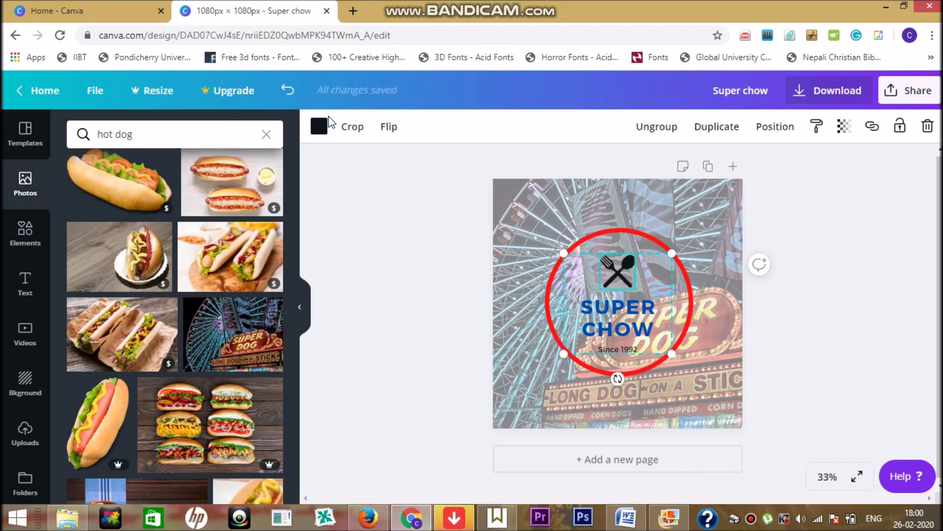
{"action": "left_click", "coordinate": [318, 126]}
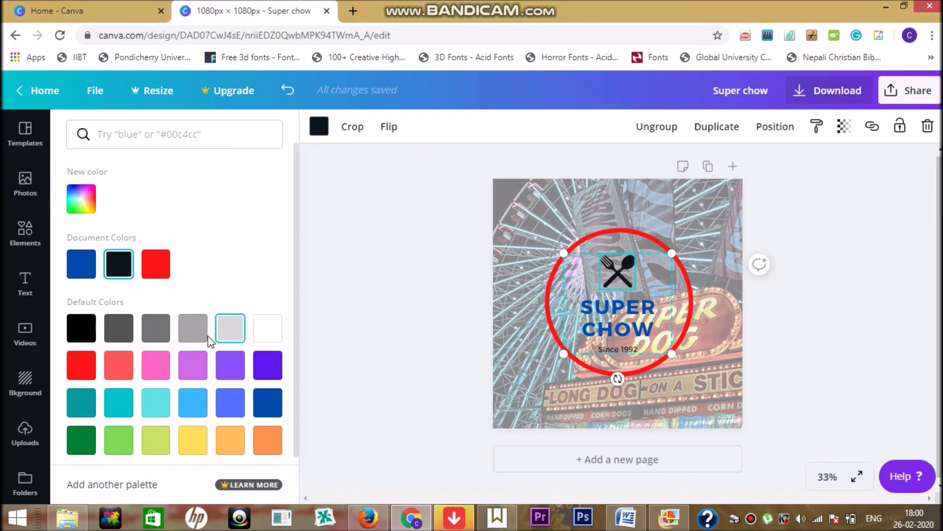
{"action": "left_click", "coordinate": [188, 335]}
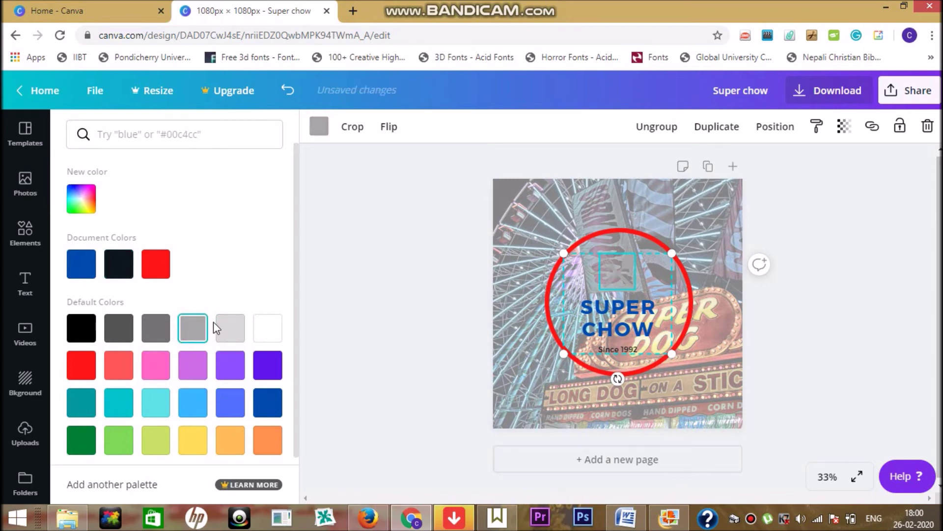
Raise the background photo's transparency value partway towards 100 so the photo appears stronger behind the logo
{"action": "left_click", "coordinate": [693, 209]}
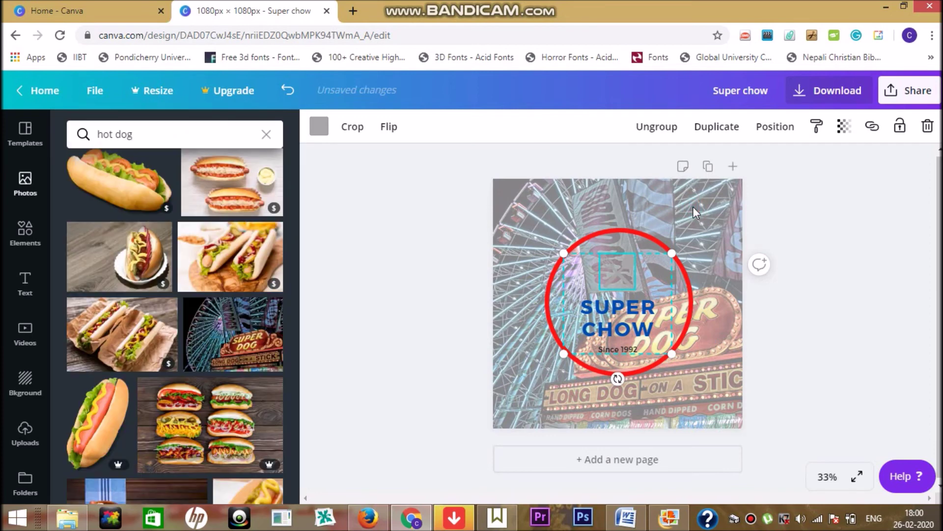
{"action": "left_click", "coordinate": [842, 128]}
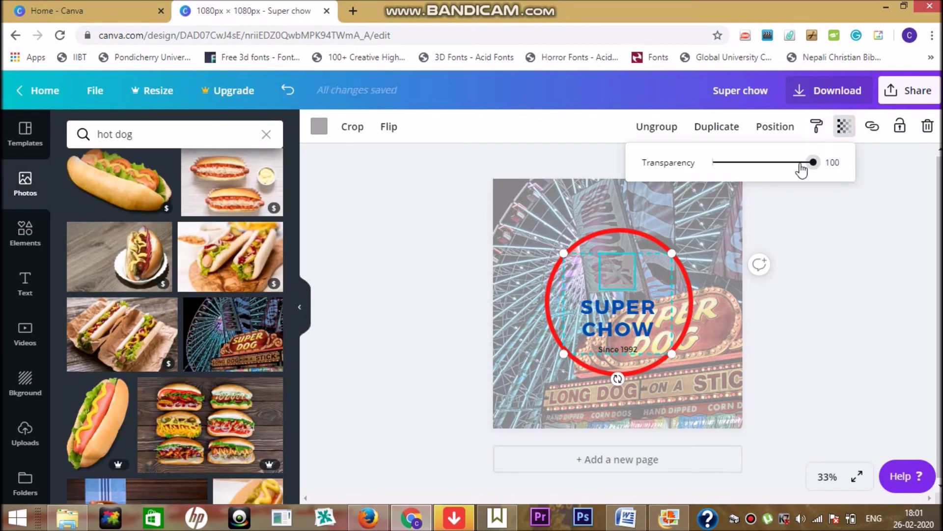
{"action": "left_click", "coordinate": [714, 225]}
{"action": "left_click", "coordinate": [713, 225]}
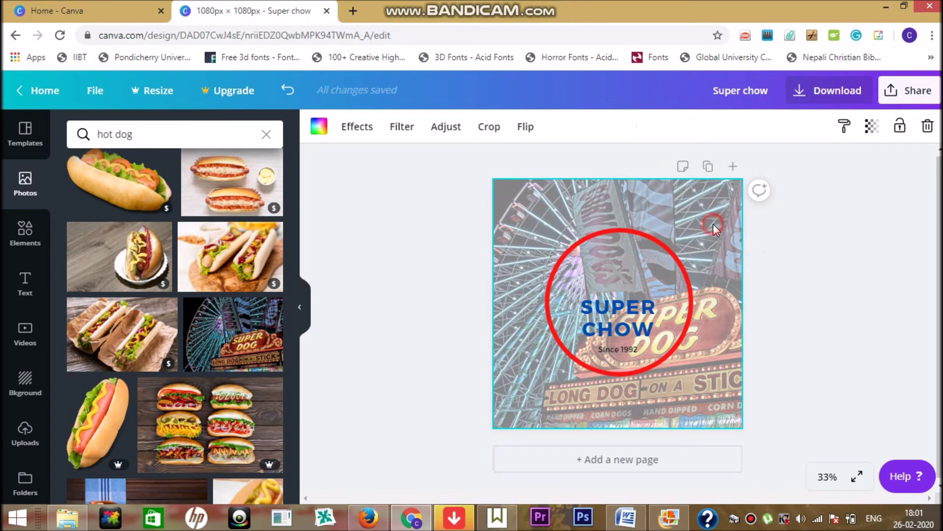
{"action": "left_click", "coordinate": [871, 126]}
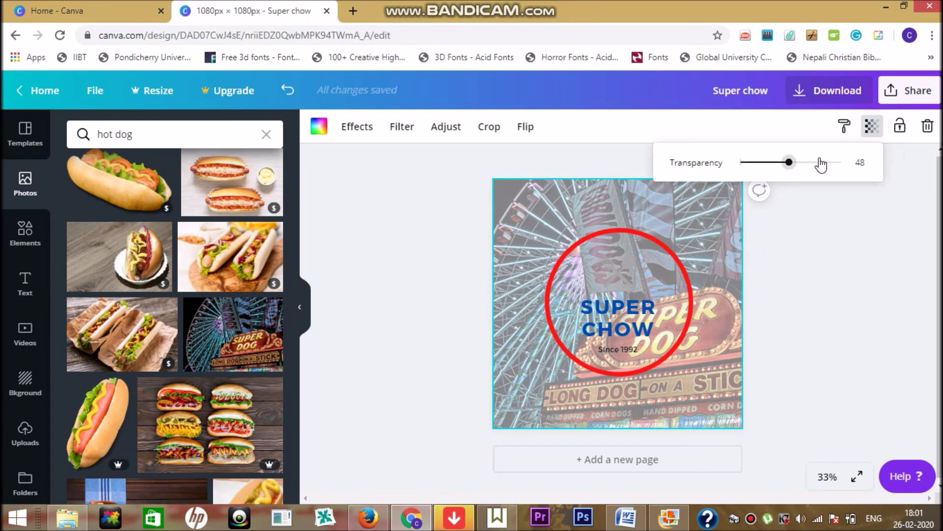
{"action": "mouse_move", "coordinate": [811, 165]}
{"action": "left_mouse_down"}
{"action": "mouse_move", "coordinate": [832, 168]}
{"action": "mouse_move", "coordinate": [819, 172]}
{"action": "left_mouse_up"}
{"action": "left_click", "coordinate": [792, 237]}
{"action": "left_click", "coordinate": [800, 248]}
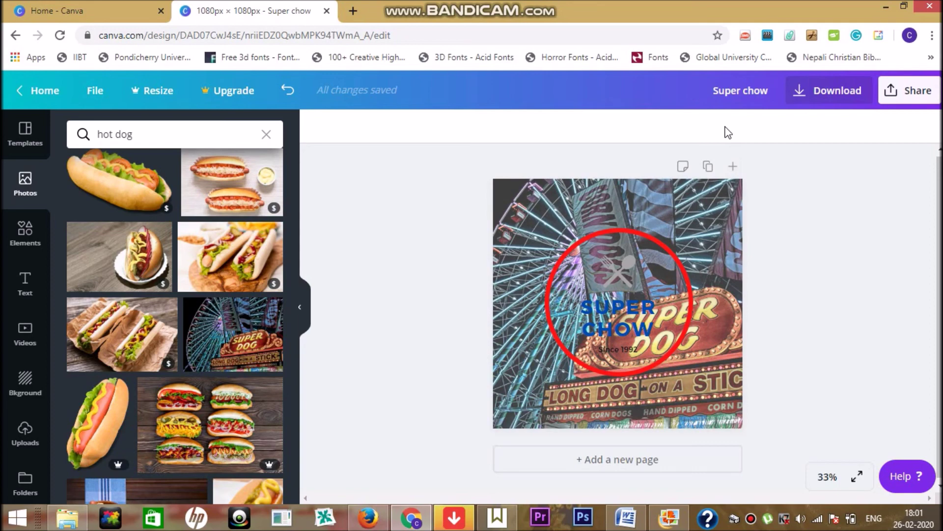
Close the Super chow design and reload the home page to find it under Your designs
{"action": "left_click", "coordinate": [326, 10]}
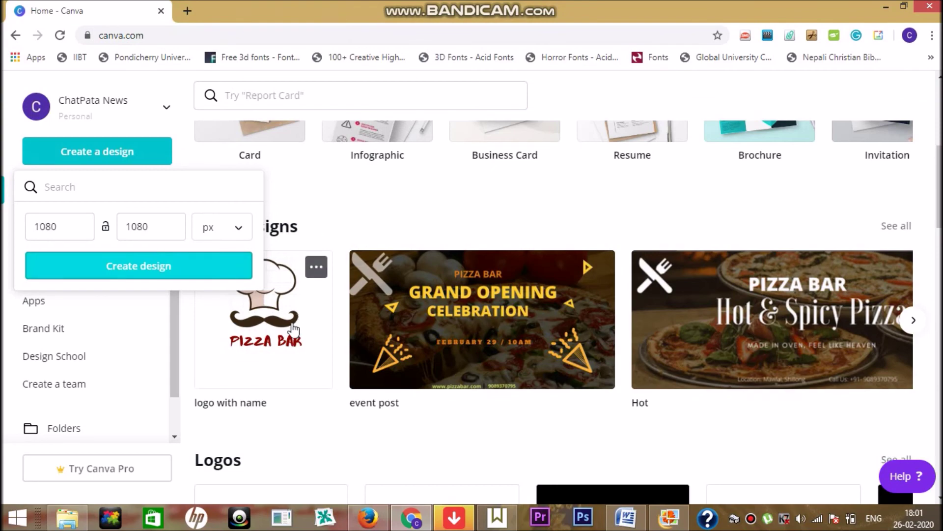
{"action": "left_click_drag", "start_coordinate": [934, 193], "coordinate": [935, 129]}
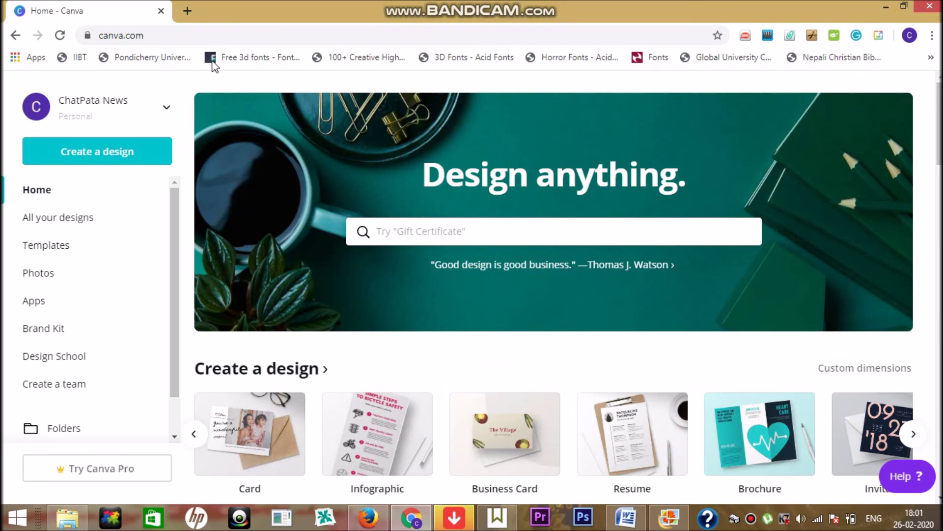
{"action": "left_click", "coordinate": [60, 39]}
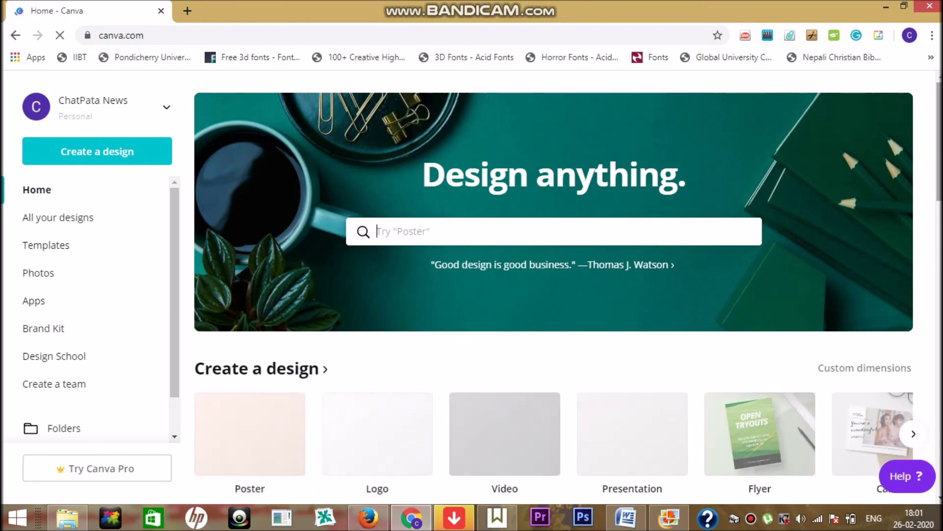
{"action": "scroll", "coordinate": [553, 285], "scroll_direction": "down", "scroll_amount": 3}
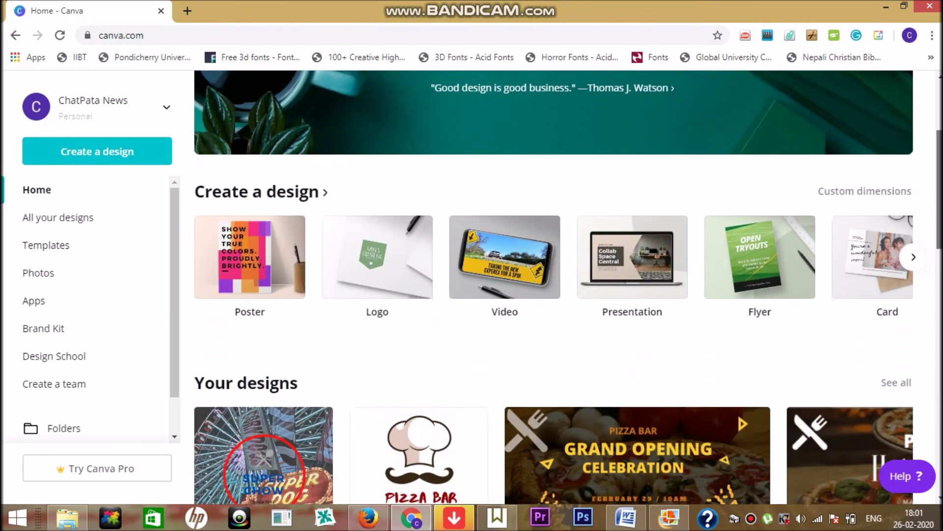
{"action": "scroll", "coordinate": [468, 310], "scroll_direction": "down", "scroll_amount": 2}
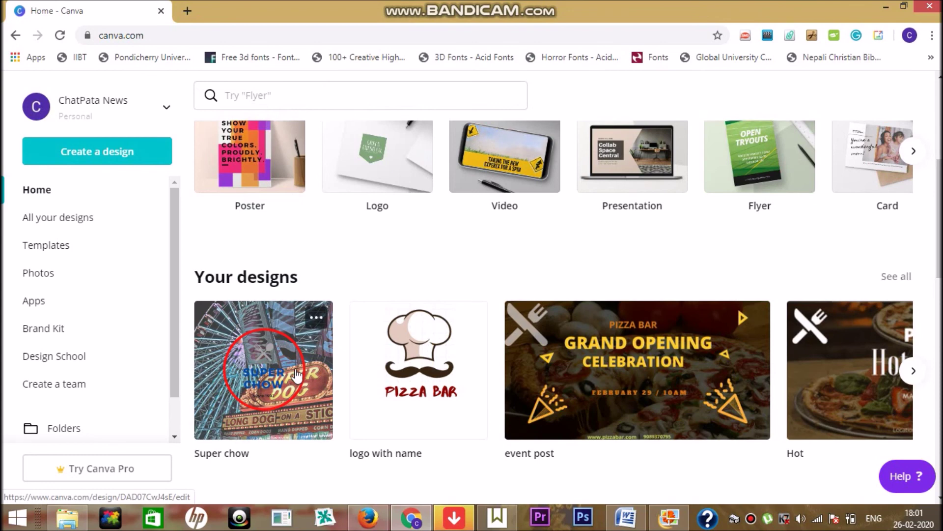